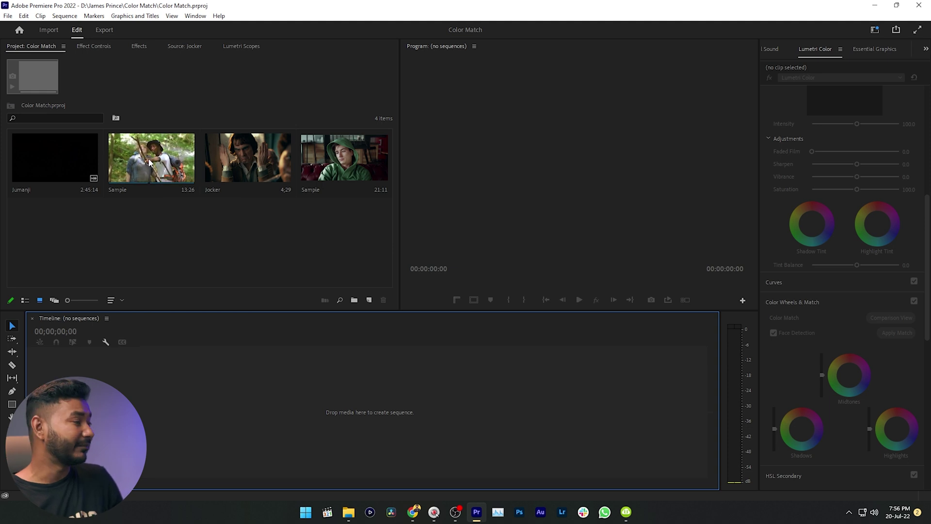
Create the Sample sequence by dropping the Sample clip onto the empty timeline
drag(148, 163, 183, 433)
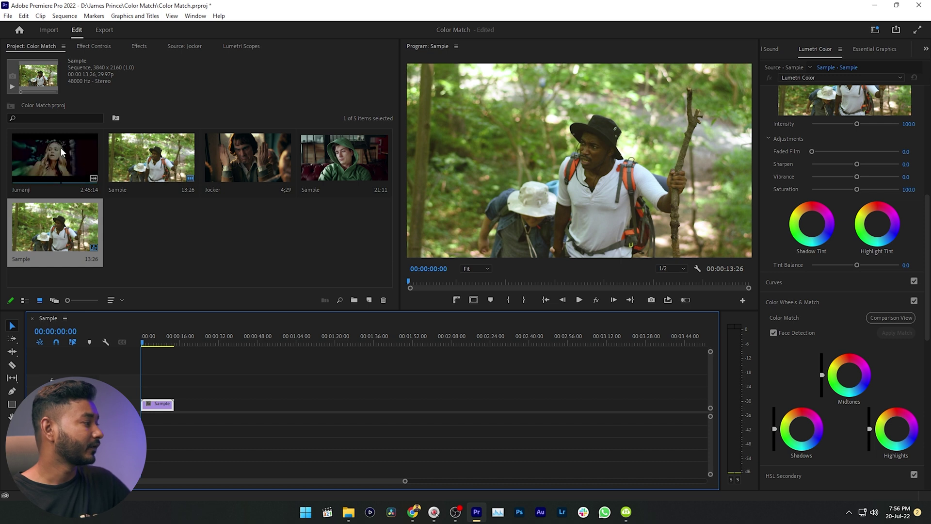
Append the Jumanji movie clip after the Sample clip in the sequence
drag(63, 163, 173, 399)
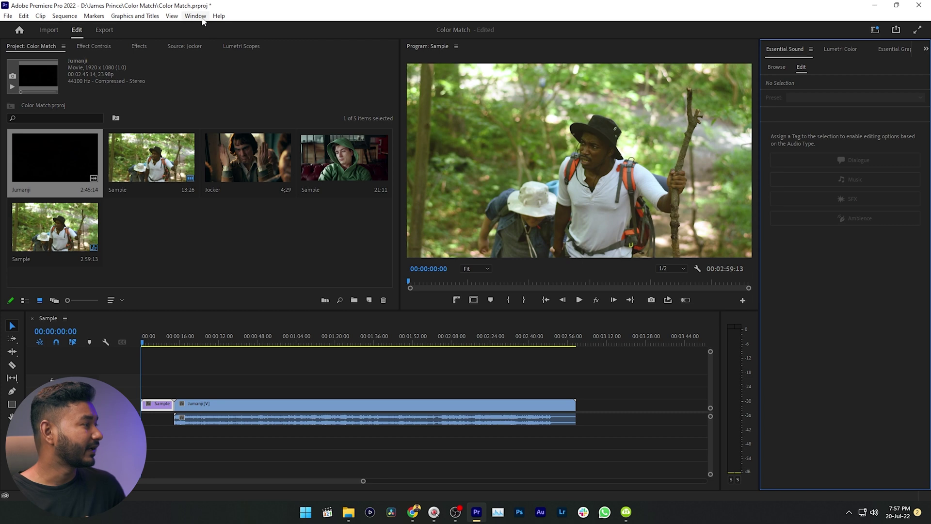
Open the Lumetri Color panel from the Window menu and expand Color Wheels & Match
click(199, 17)
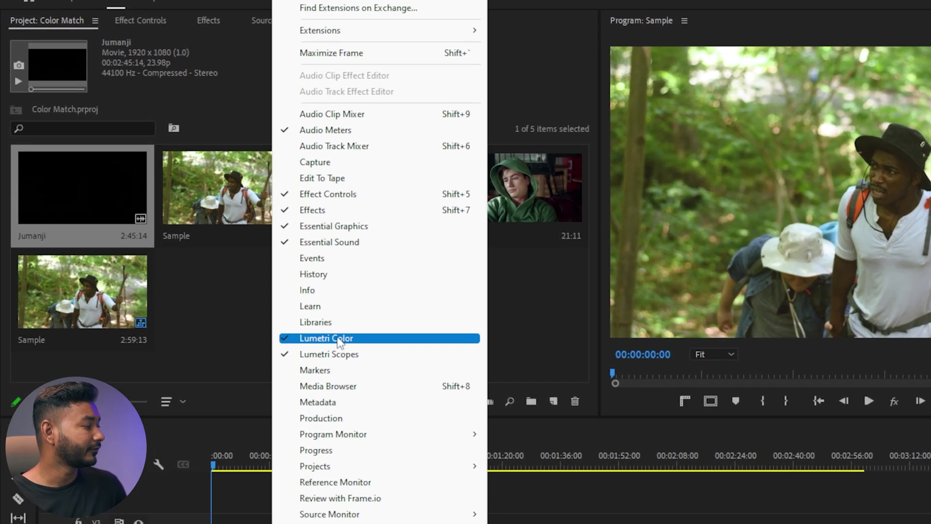
click(301, 315)
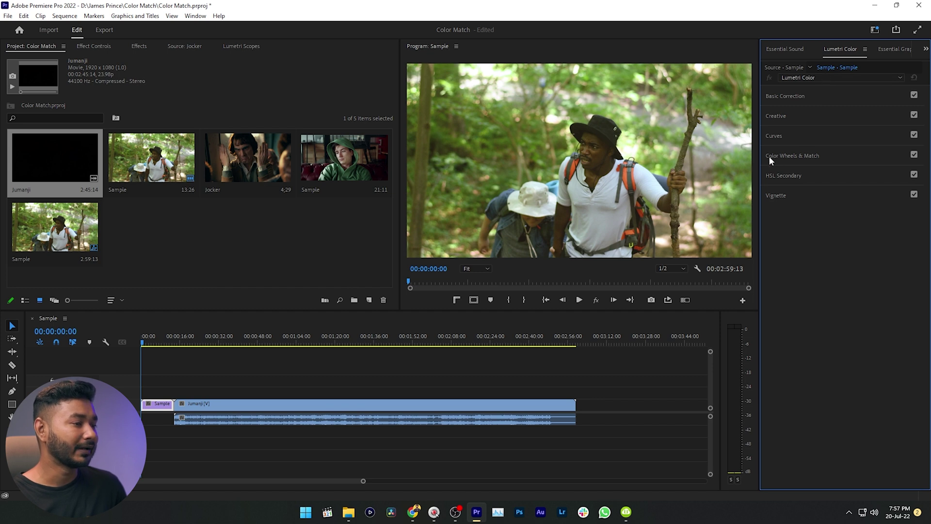
click(808, 154)
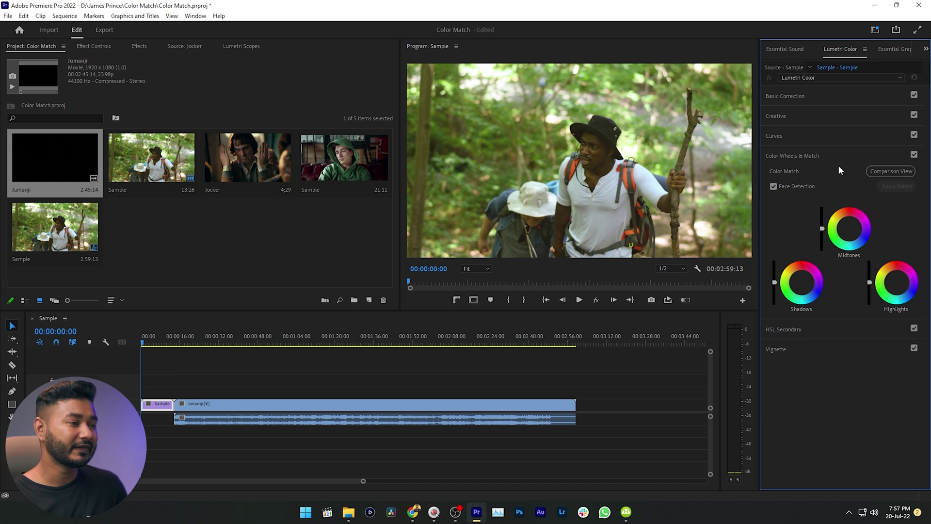
Turn on Comparison View to show the Reference and Current frames side by side
click(883, 173)
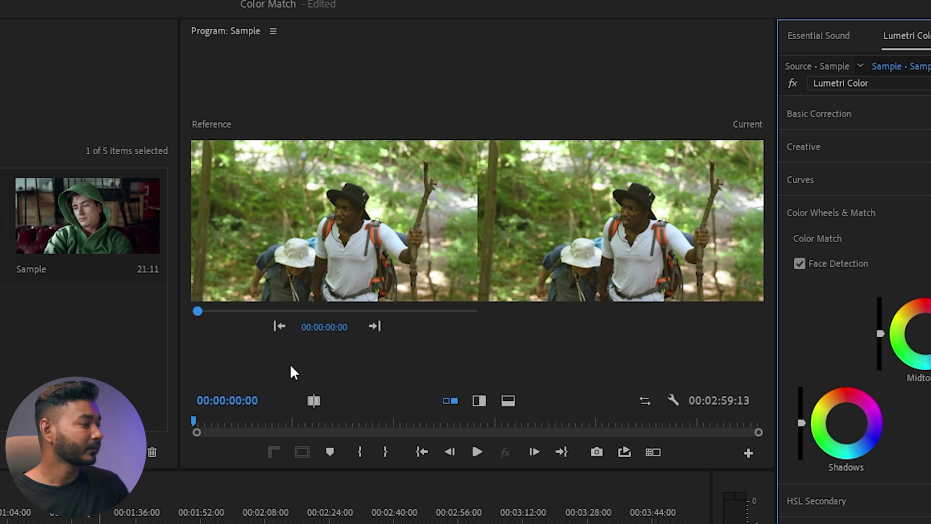
Set a Jumanji frame as the reference and apply the colour match to the Sample clip
drag(199, 310, 377, 311)
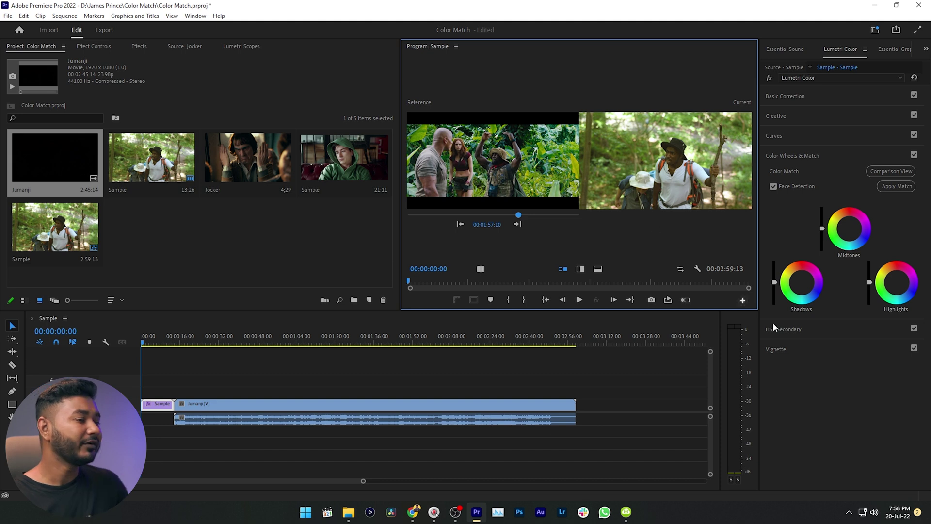
click(896, 187)
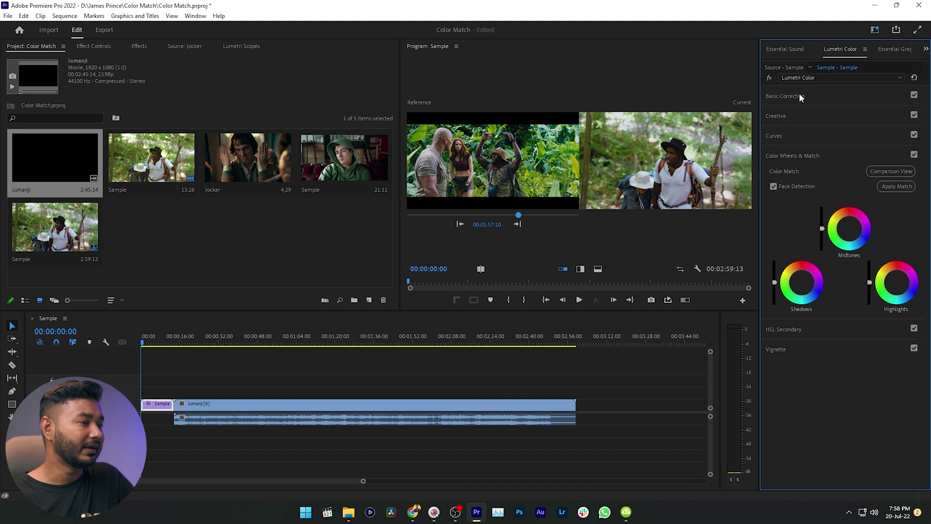
click(800, 95)
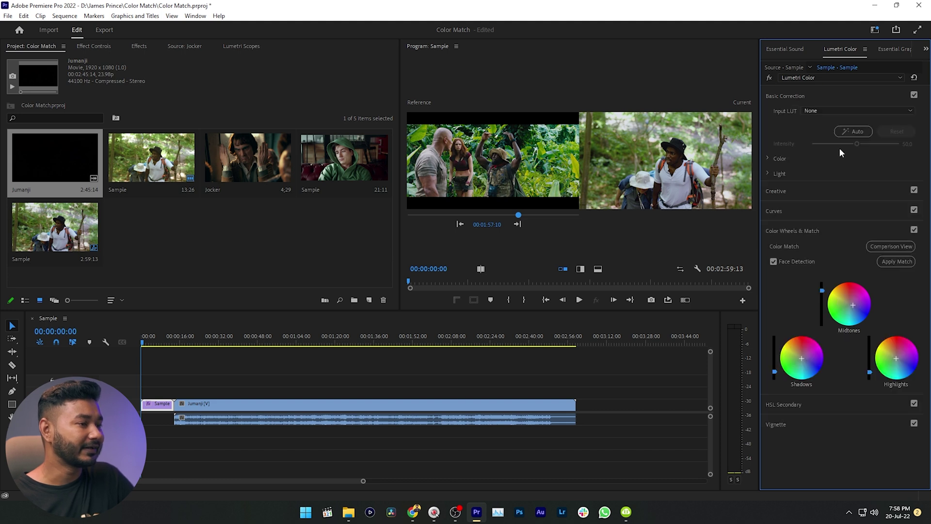
Set Light Contrast to 13.8 and Shadows to 8.3, and reveal the Hue Saturation Curves
click(768, 173)
drag(859, 199, 828, 214)
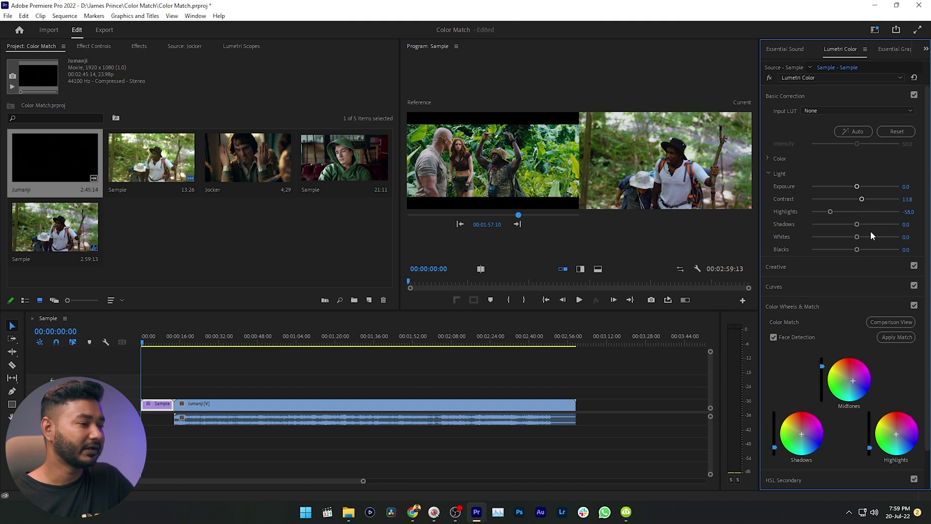
drag(856, 224, 859, 226)
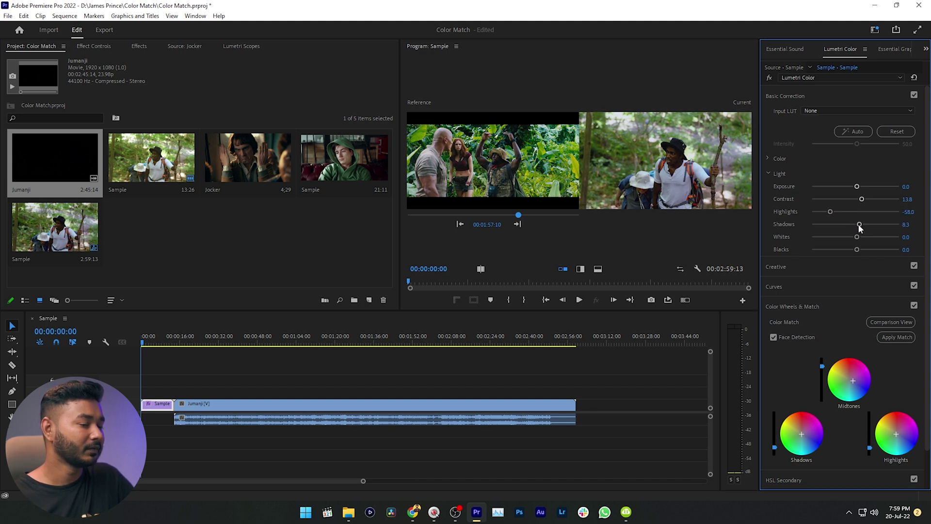
click(799, 285)
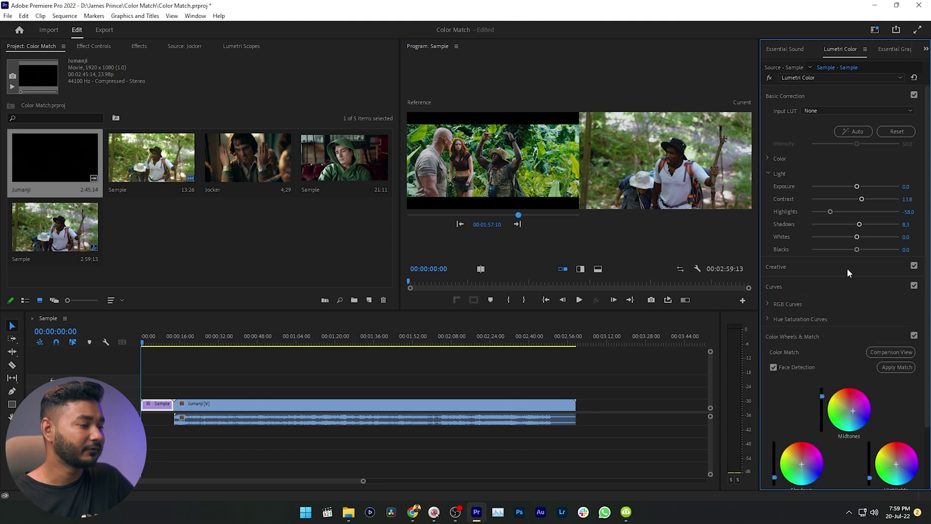
scroll(809, 283, down, 1)
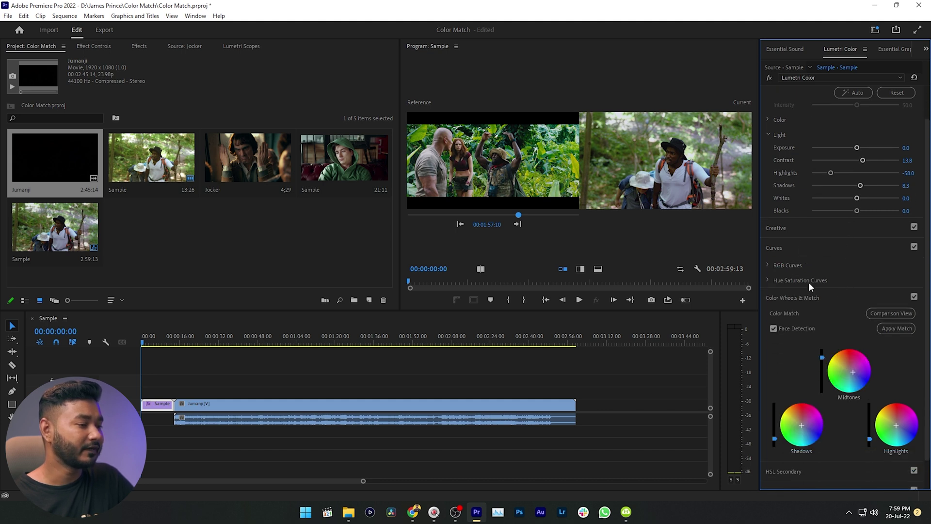
click(768, 280)
scroll(787, 266, down, 1)
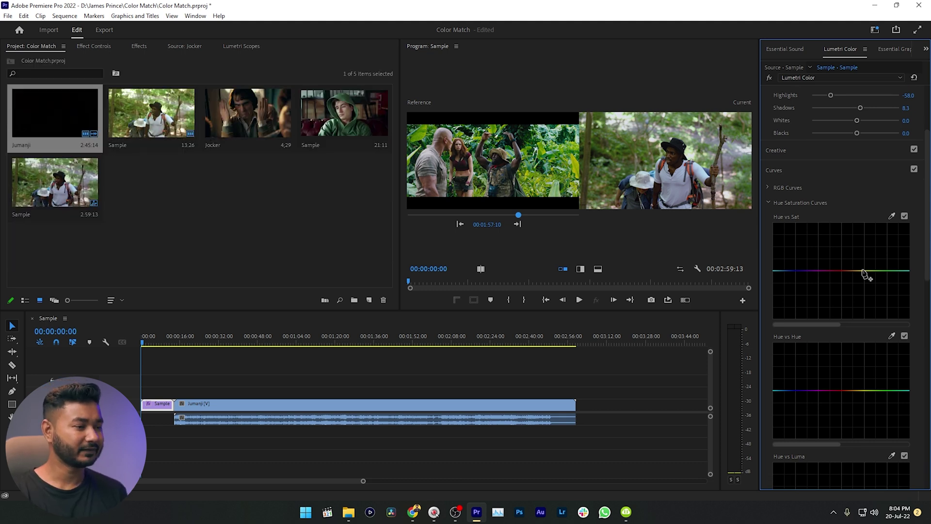
Boost green saturation on the Hue vs Sat curve and pull green hues down on Hue vs Hue
click(901, 270)
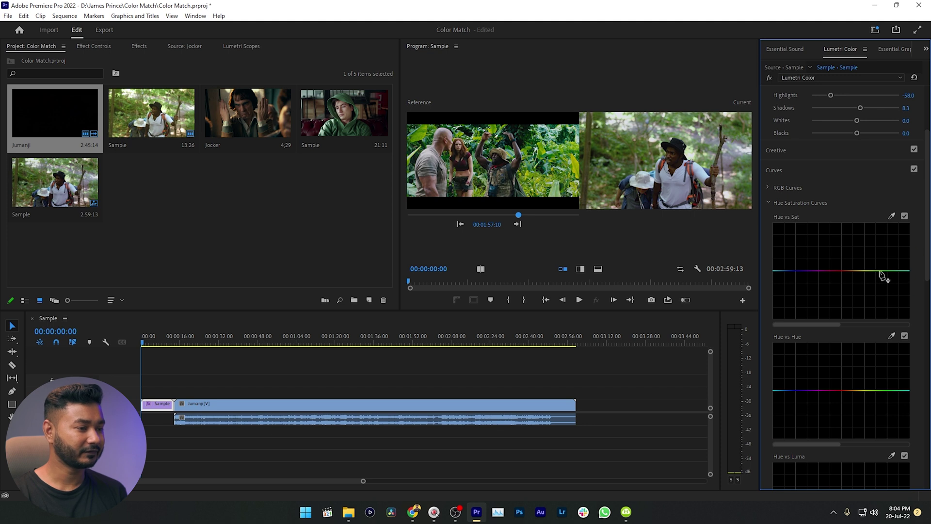
click(884, 264)
drag(886, 267, 884, 264)
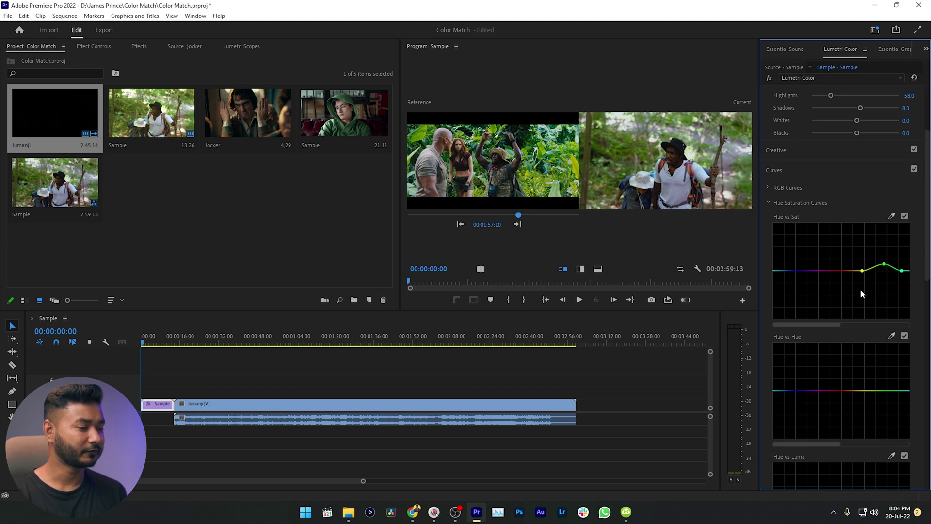
click(863, 391)
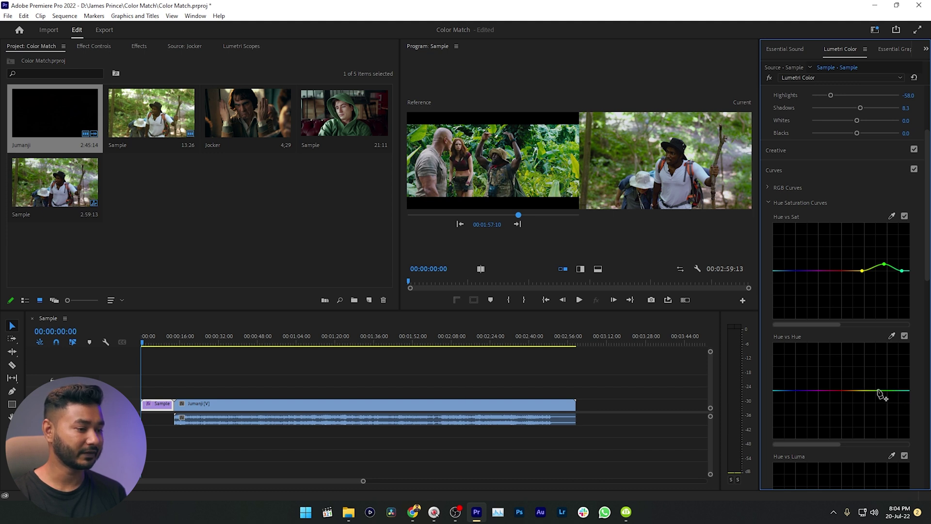
drag(882, 391, 883, 394)
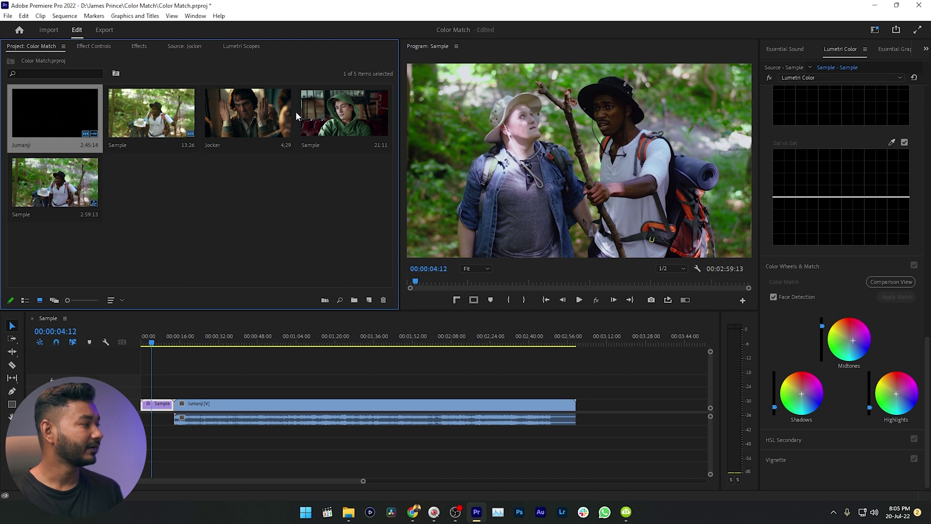
Append the Jocker clip and the hooded-figure Sample clip after Jumanji in the sequence
click(280, 122)
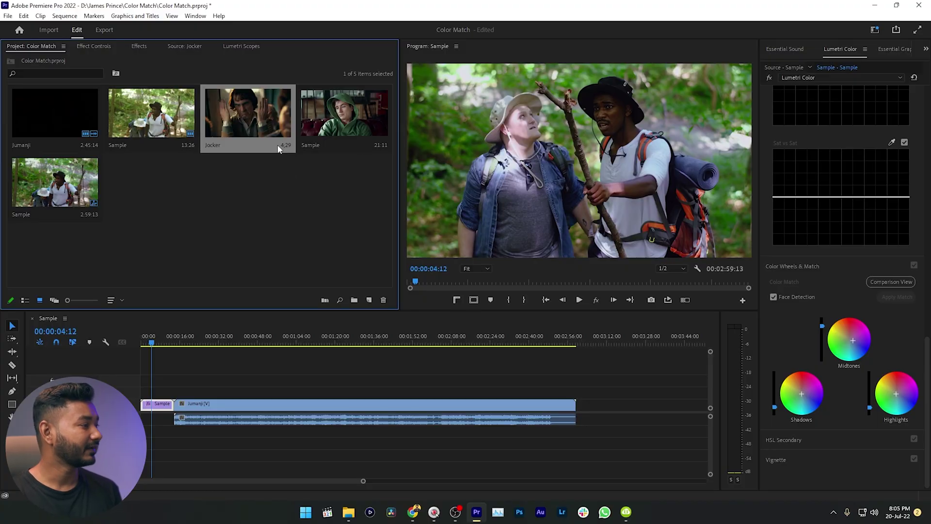
drag(244, 125, 587, 434)
drag(345, 119, 614, 407)
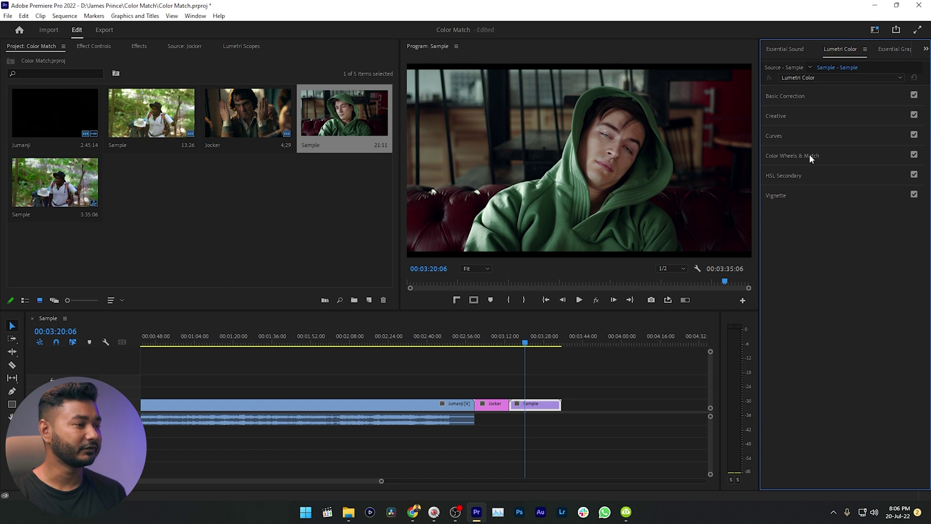
Expand Color Wheels & Match, enable Comparison View, and enlarge the program view
click(794, 155)
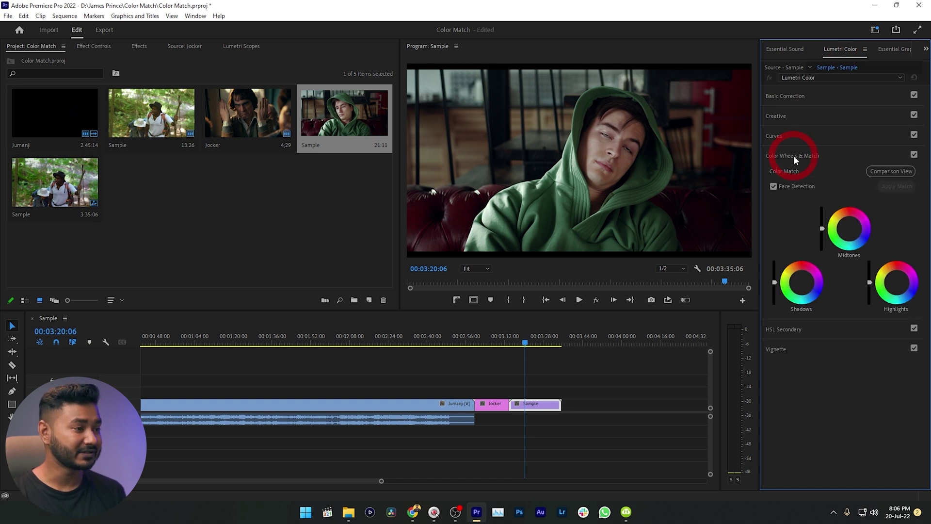
click(891, 171)
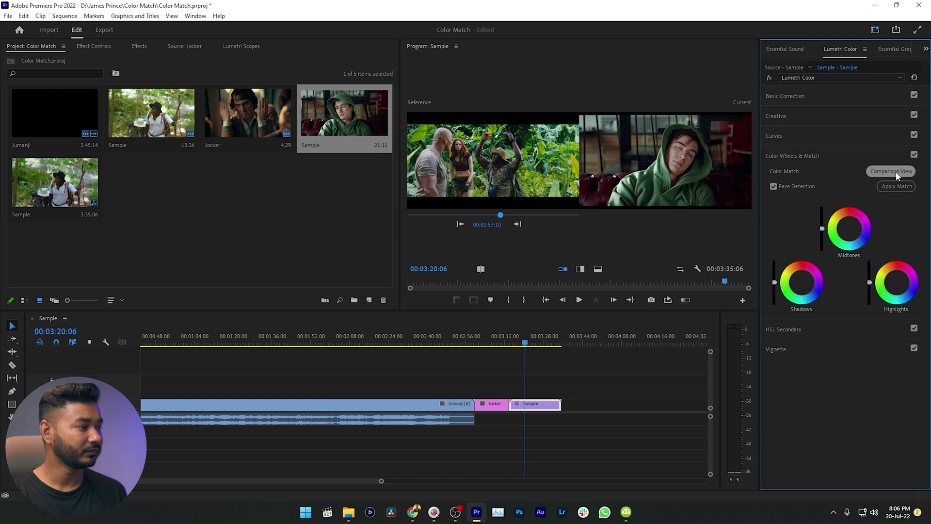
drag(400, 194, 305, 194)
drag(385, 310, 386, 352)
Set a Jocker frame as reference and the hooded-figure frame as current, then apply the match
drag(429, 249, 494, 251)
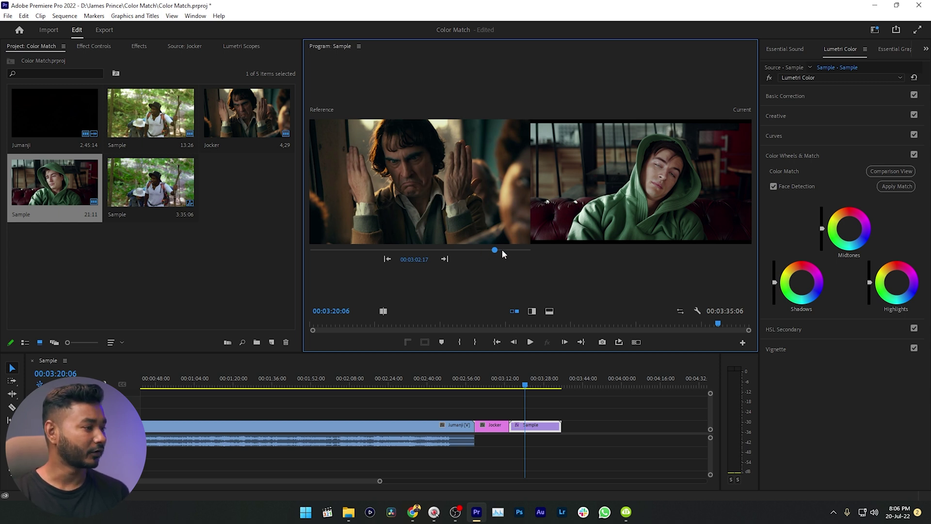
mouse_move(525, 386)
mouse_down()
mouse_move(534, 386)
mouse_move(521, 386)
mouse_up()
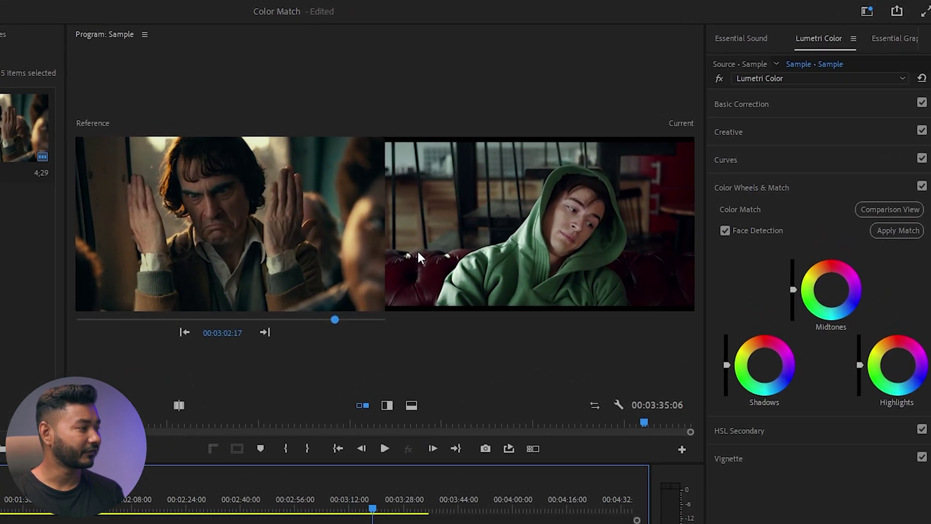
click(889, 231)
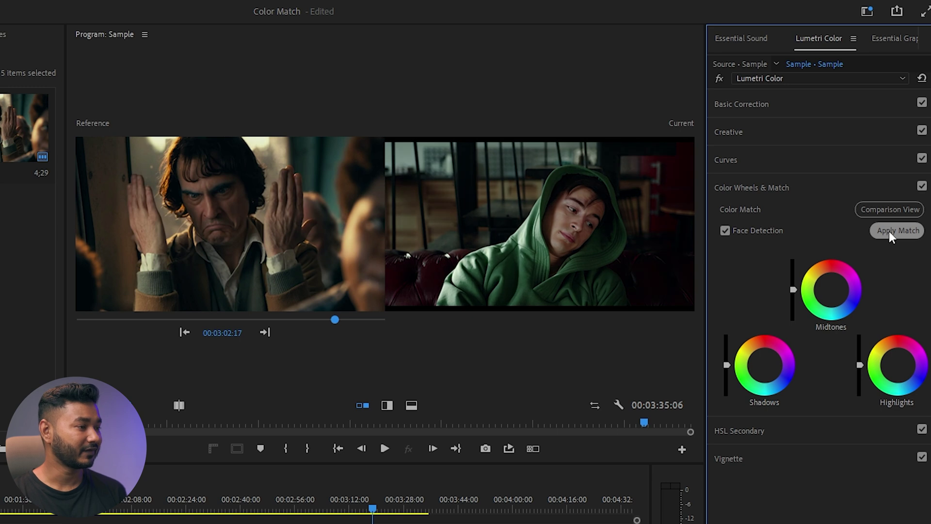